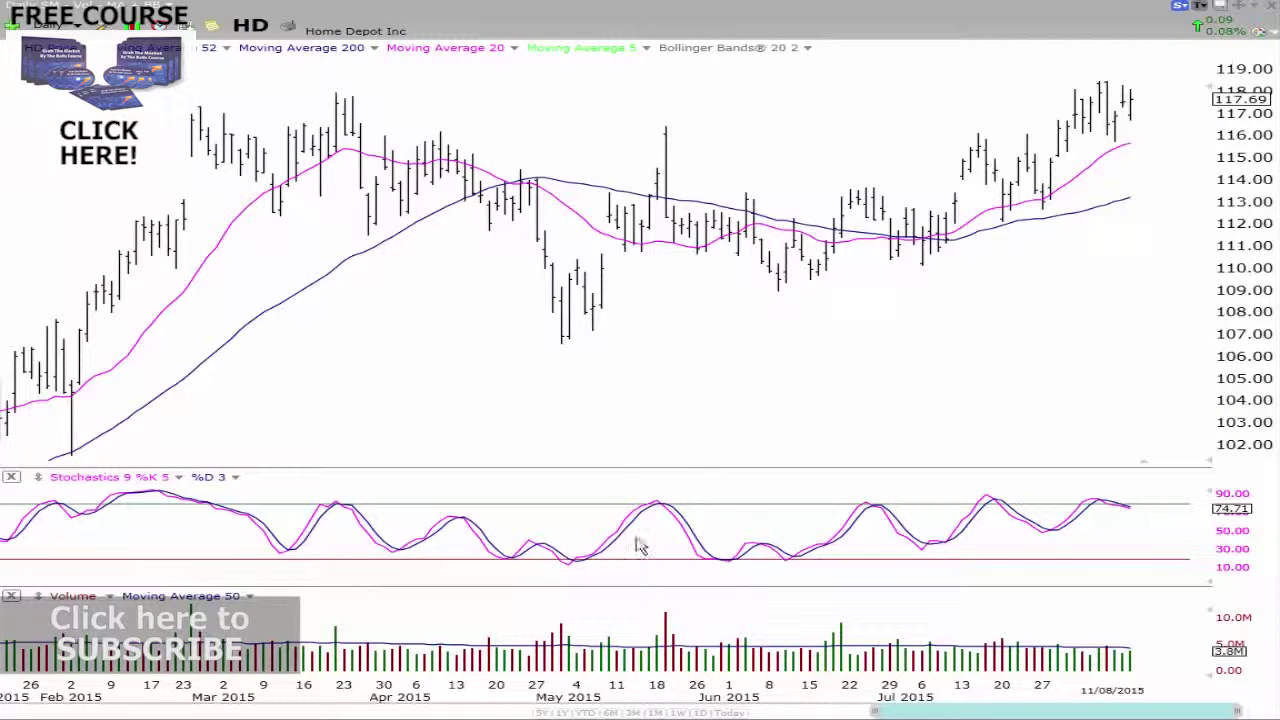
# Step: Change the HD chart from daily to weekly bars spanning 2013–2015
pyautogui.click(608, 713)
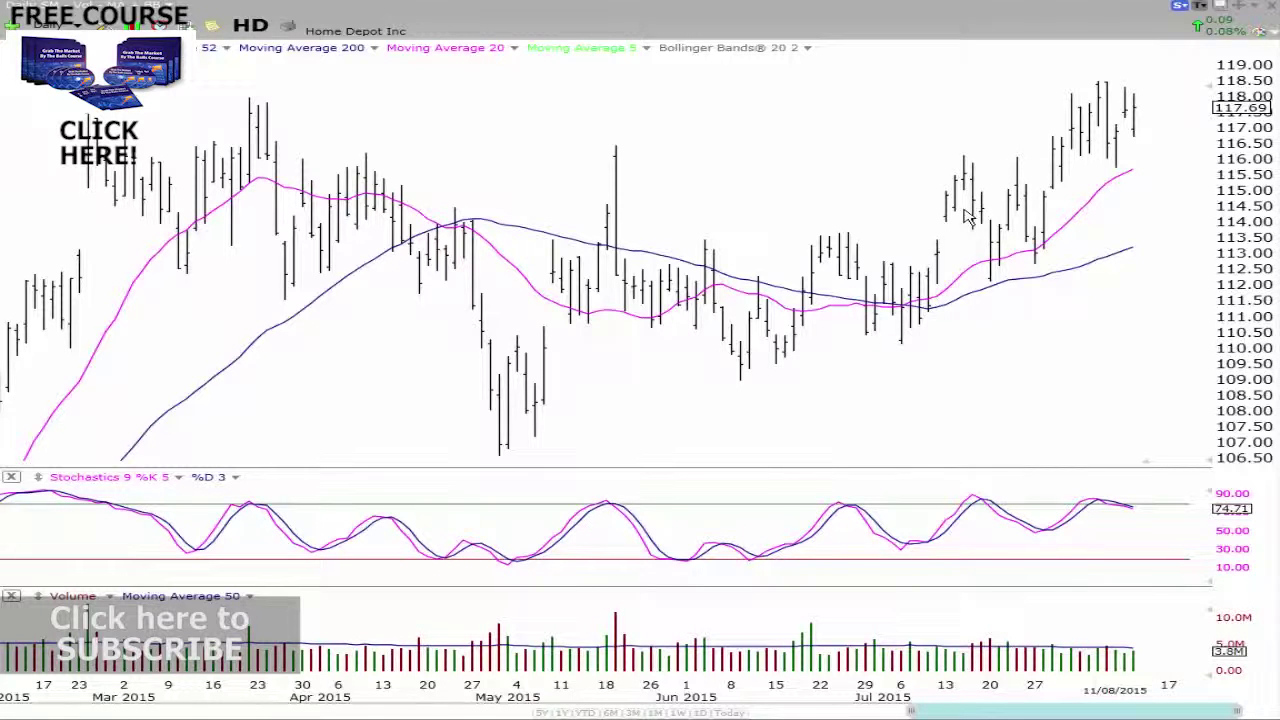
pyautogui.press('w')
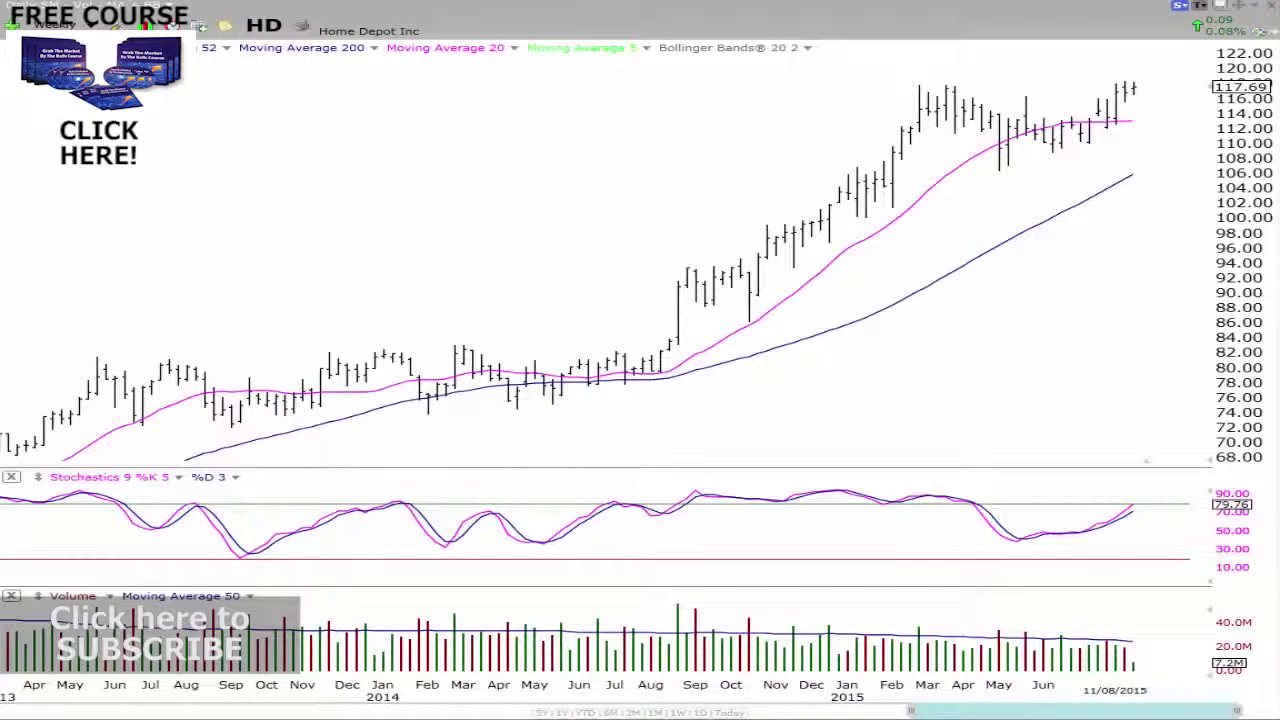
# Step: Display the saved rising trendlines and add a horizontal resistance line near 117.69 at the highs
pyautogui.click(1270, 35)
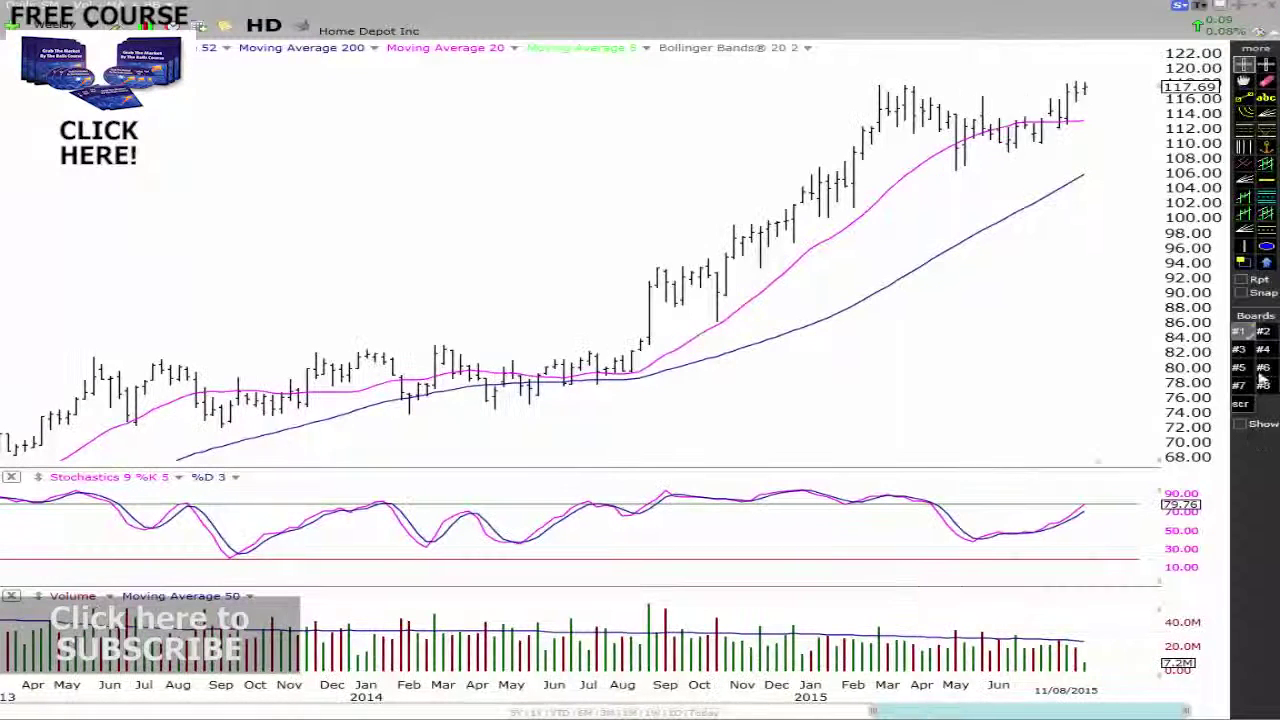
pyautogui.click(1241, 426)
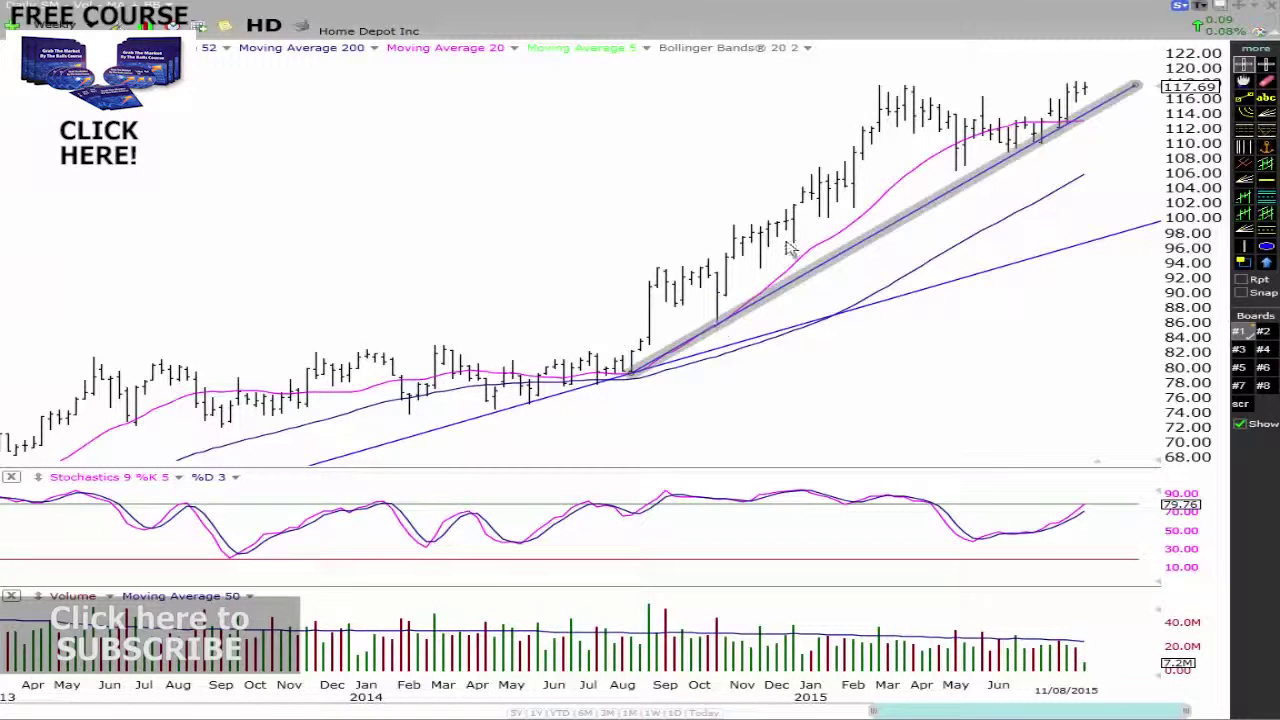
pyautogui.click(1266, 180)
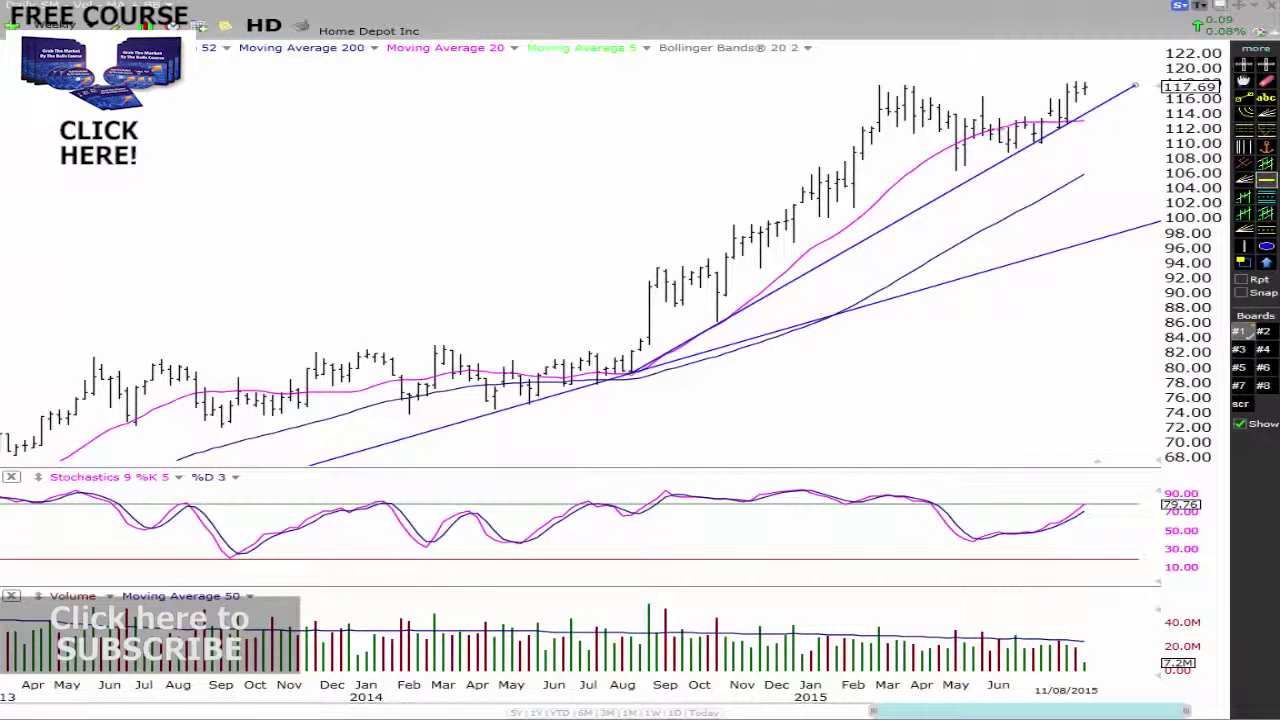
pyautogui.click(940, 86)
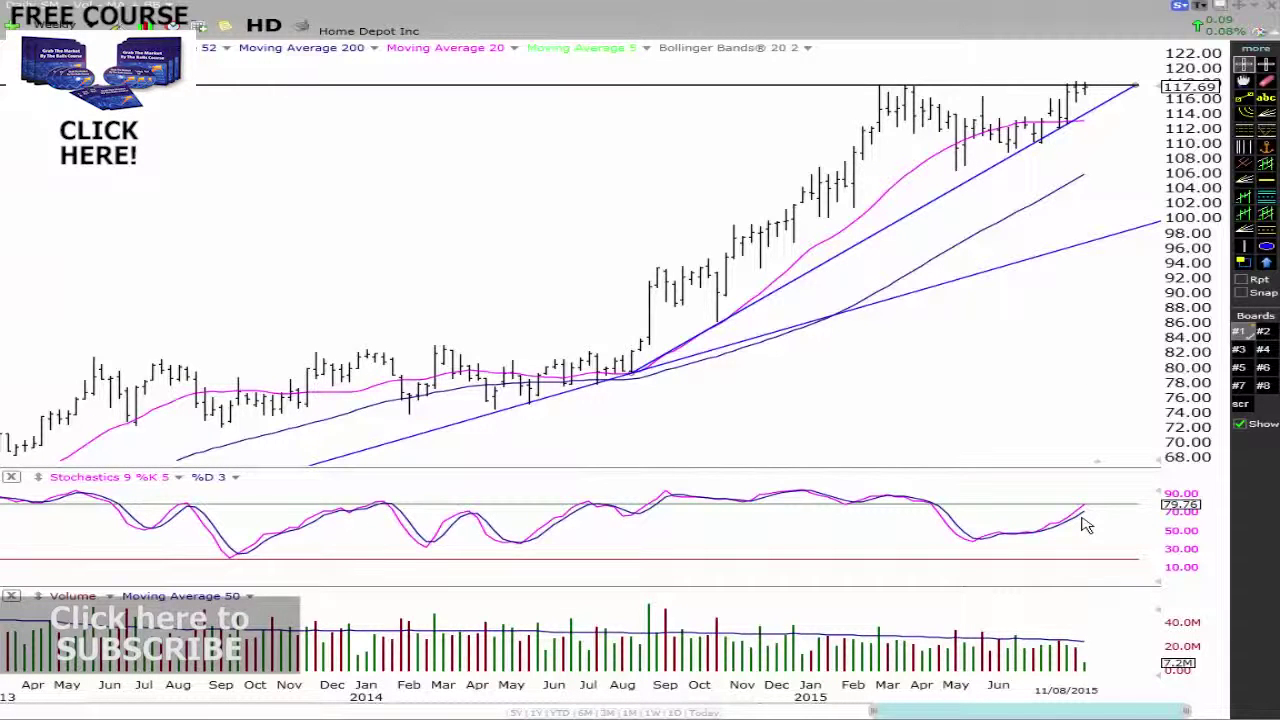
pyautogui.moveTo(584, 512); pyautogui.dragTo(828, 501)
pyautogui.scroll(3, 700, 217)
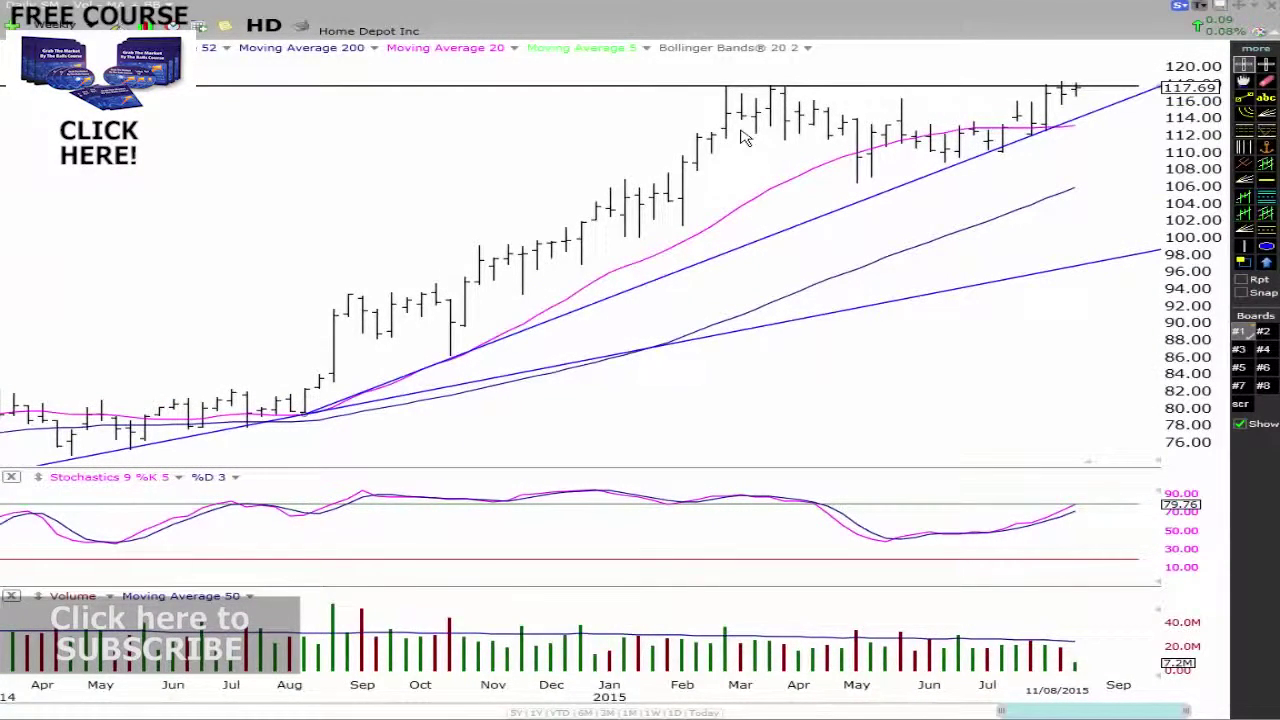
# Step: Return to daily bars and draw a rising trendline from the early-July low
pyautogui.press('d')
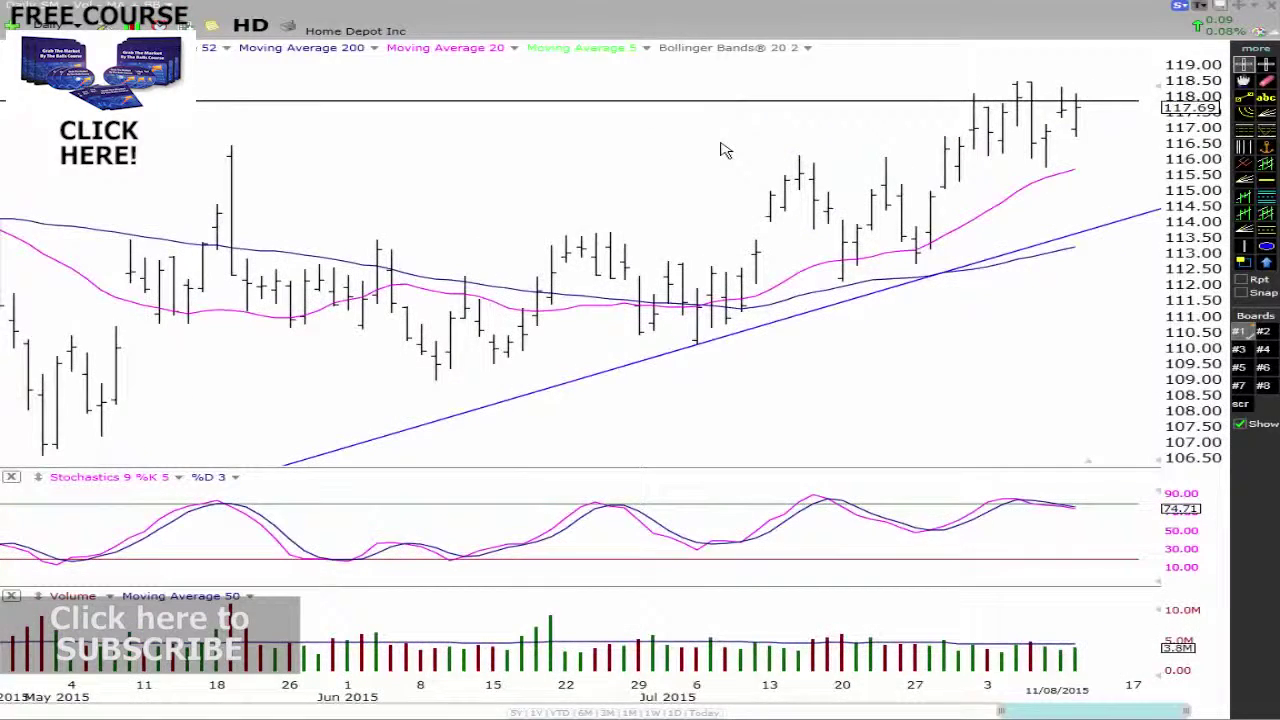
pyautogui.scroll(-1, 798, 152)
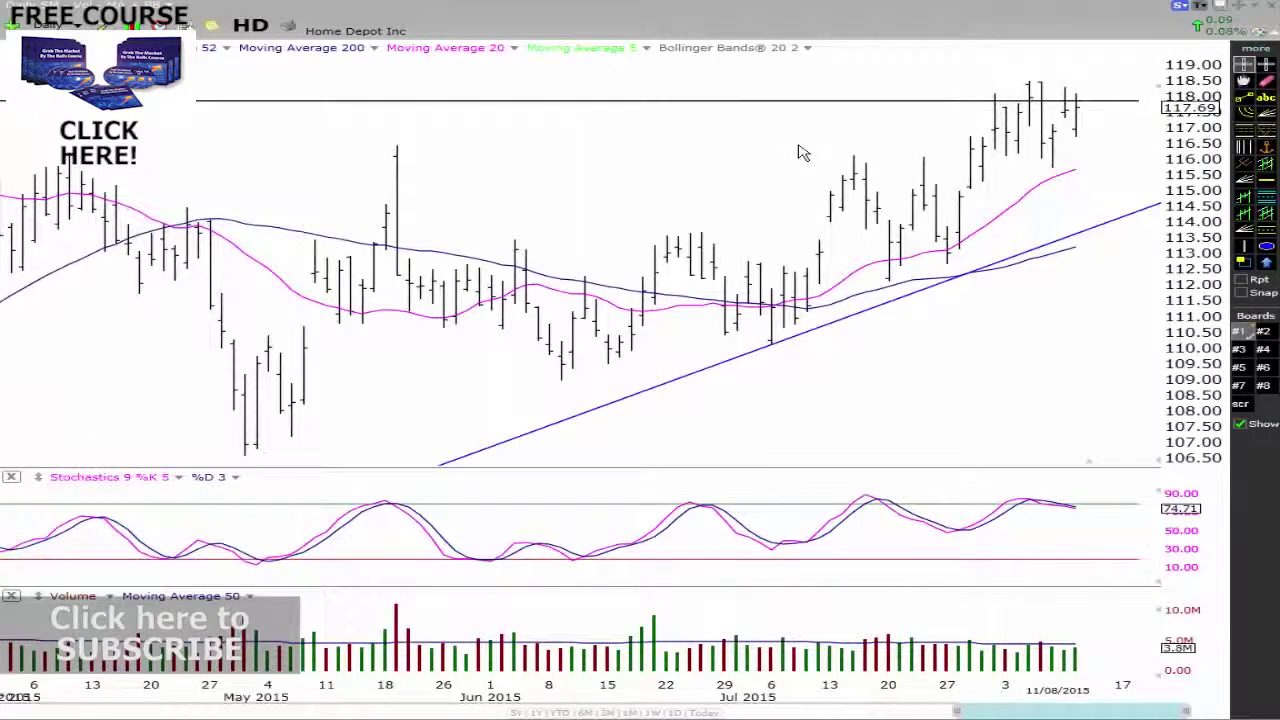
pyautogui.moveTo(808, 367); pyautogui.dragTo(771, 345)
pyautogui.moveTo(1078, 168); pyautogui.dragTo(1136, 153)
# Step: Create a parallel copy of the trendline and fit it along the June–July highs
pyautogui.rightClick(1066, 189)
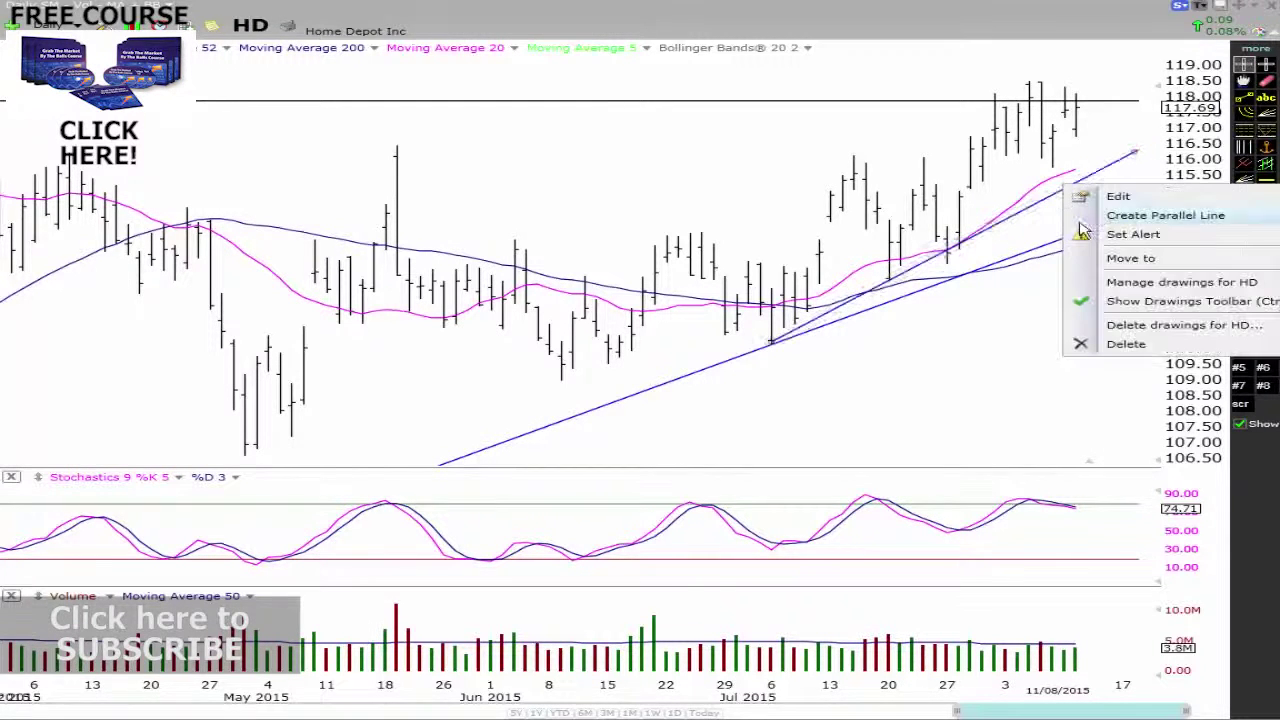
pyautogui.click(1082, 216)
pyautogui.moveTo(1050, 252); pyautogui.dragTo(860, 137)
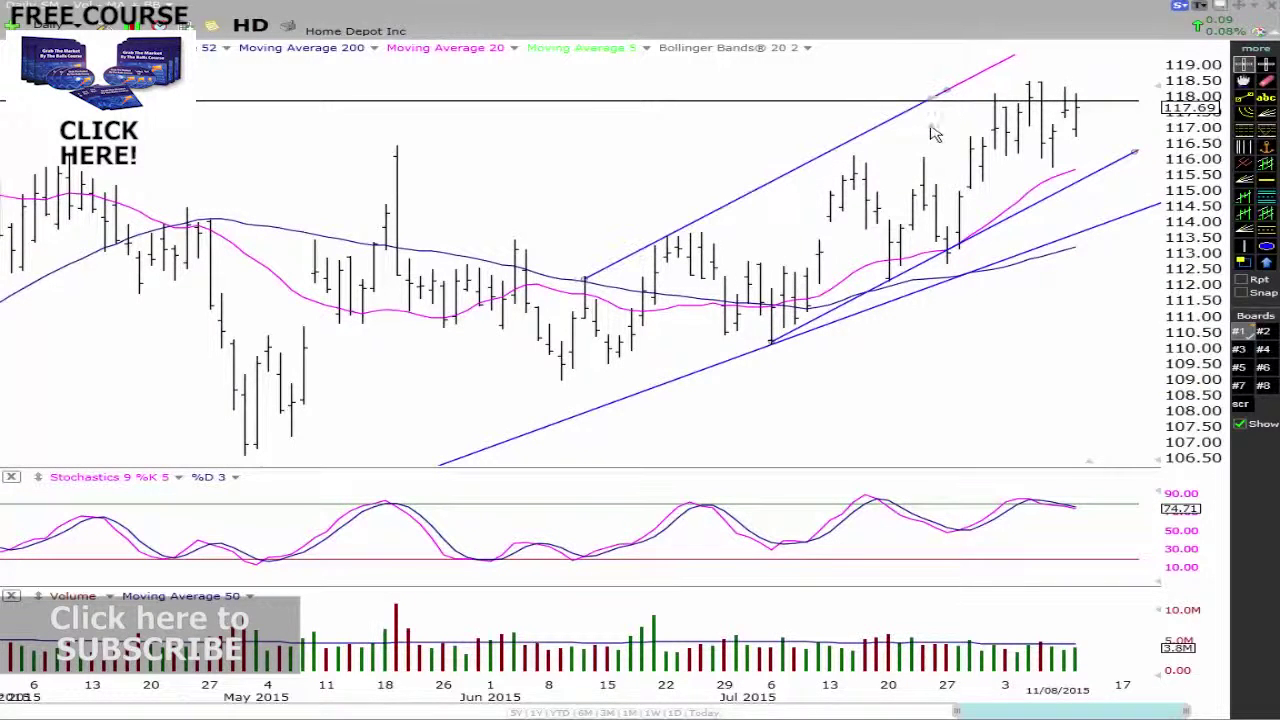
pyautogui.click(818, 170)
pyautogui.moveTo(794, 177); pyautogui.dragTo(829, 180)
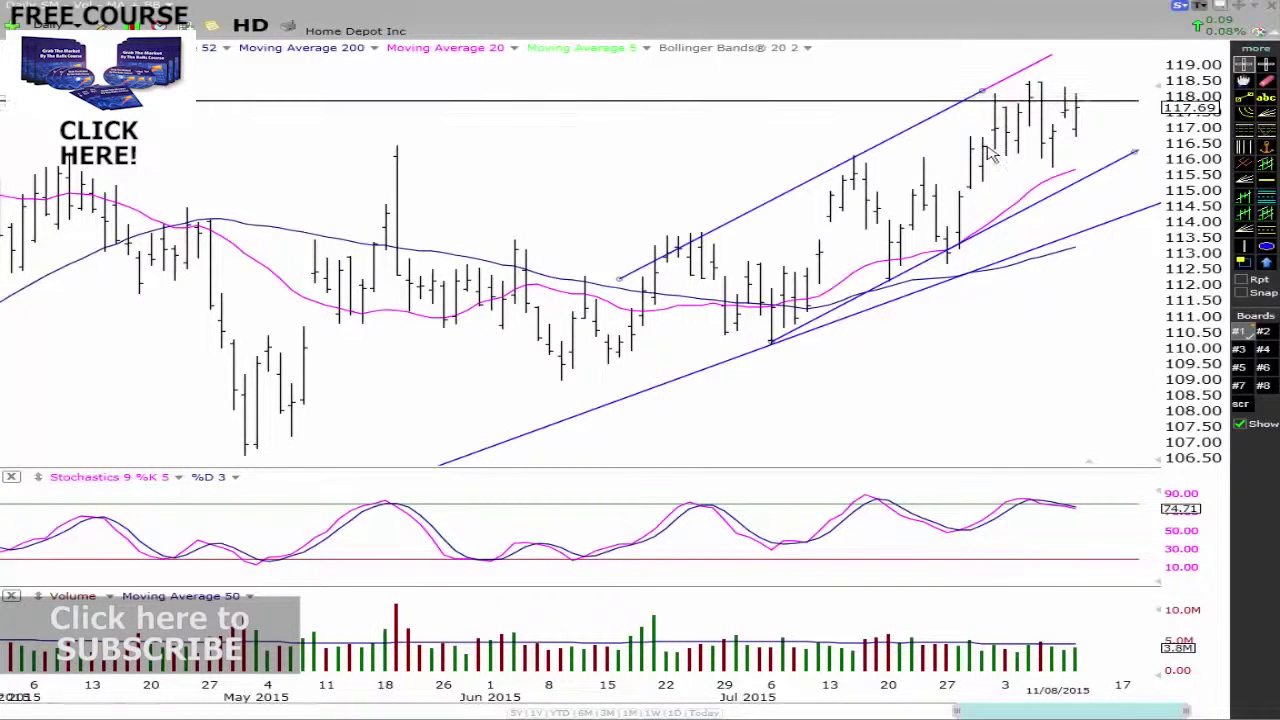
pyautogui.scroll(-2, 993, 155)
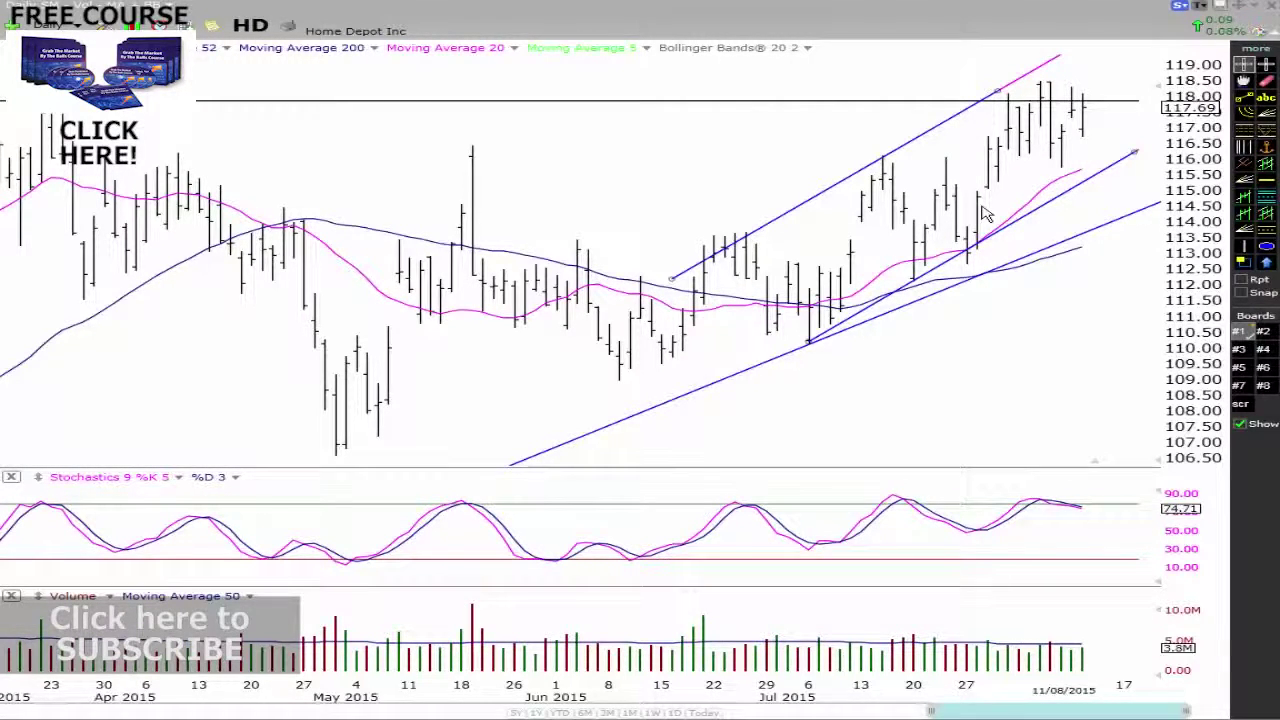
pyautogui.scroll(-3, 1040, 130)
pyautogui.scroll(-4, 1002, 314)
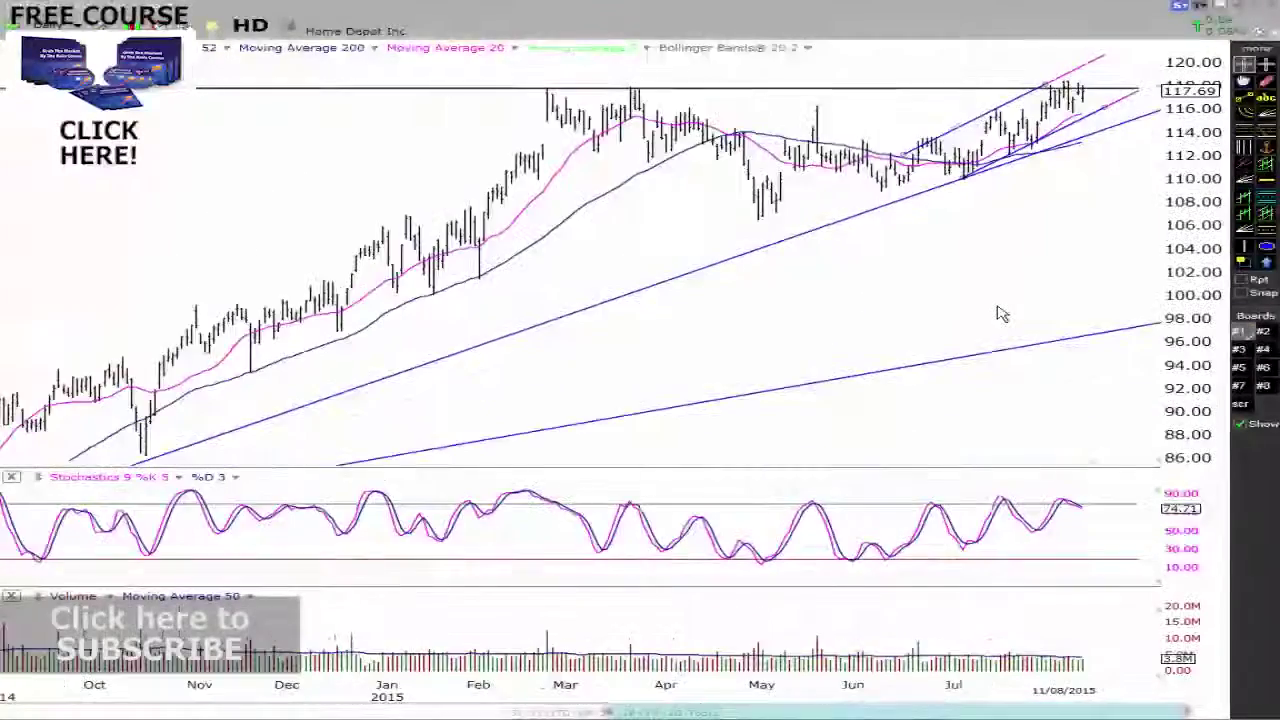
pyautogui.click(1239, 425)
pyautogui.scroll(-2, 1017, 411)
pyautogui.scroll(-1, 1020, 411)
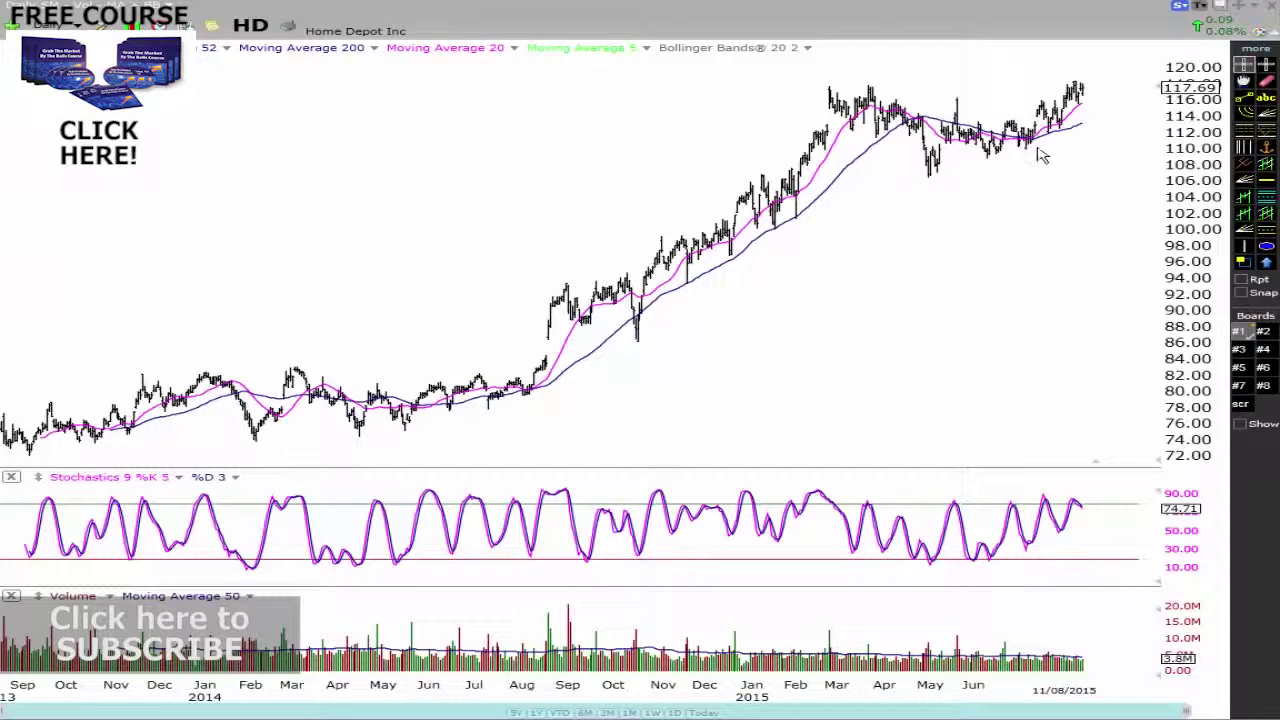
pyautogui.scroll(4, 1035, 202)
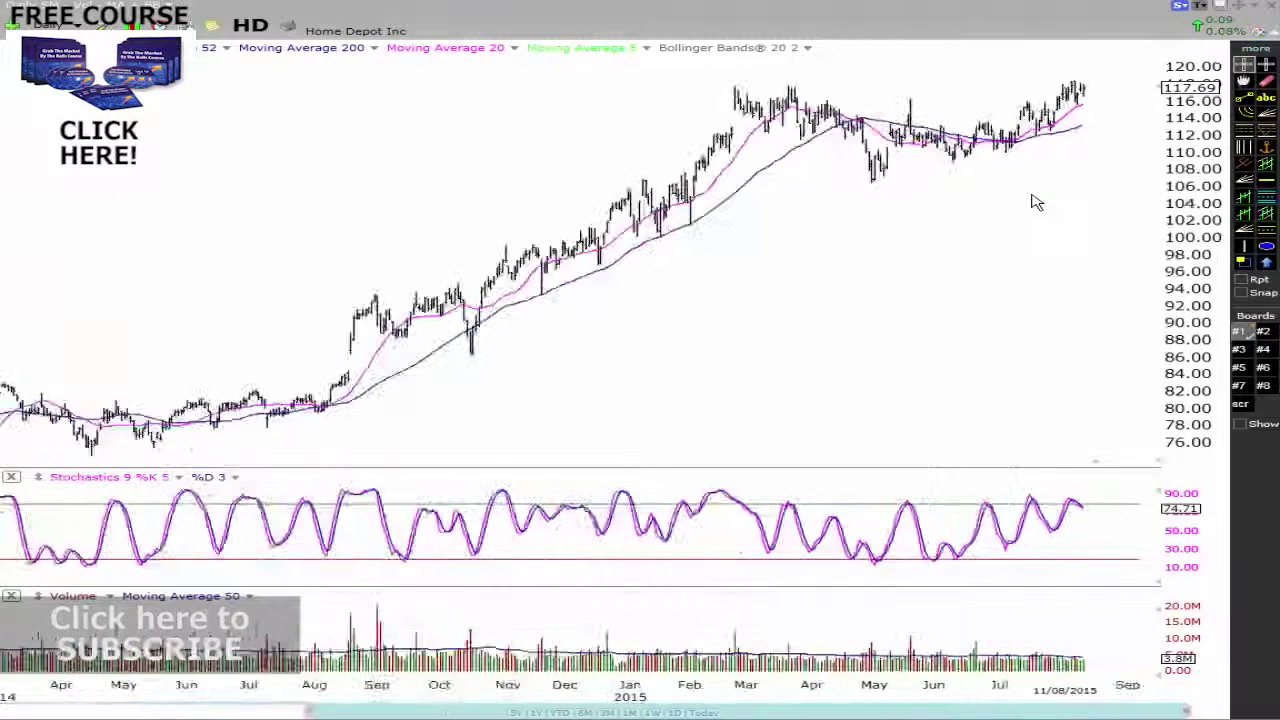
pyautogui.scroll(3, 1035, 202)
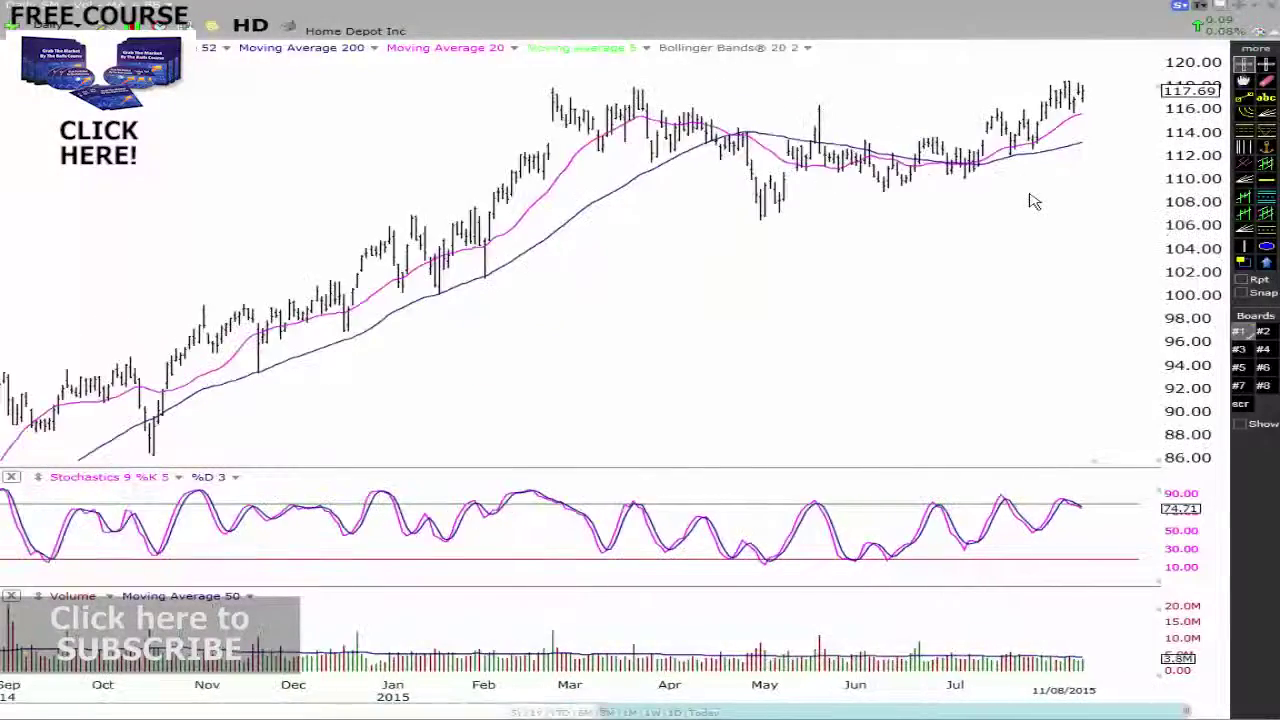
pyautogui.scroll(3, 1082, 118)
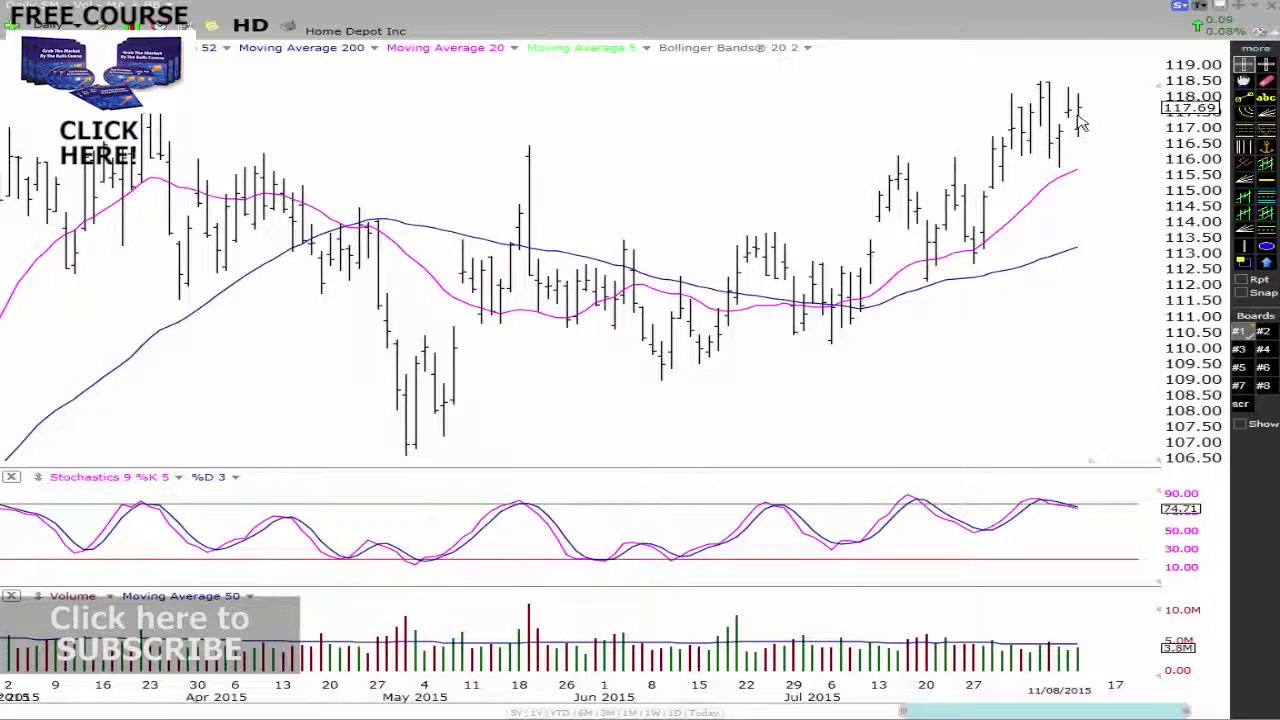
# Step: Show the saved channel and resistance lines, then circle the early- and late-July price and stochastics lows
pyautogui.click(1077, 107)
pyautogui.click(1240, 424)
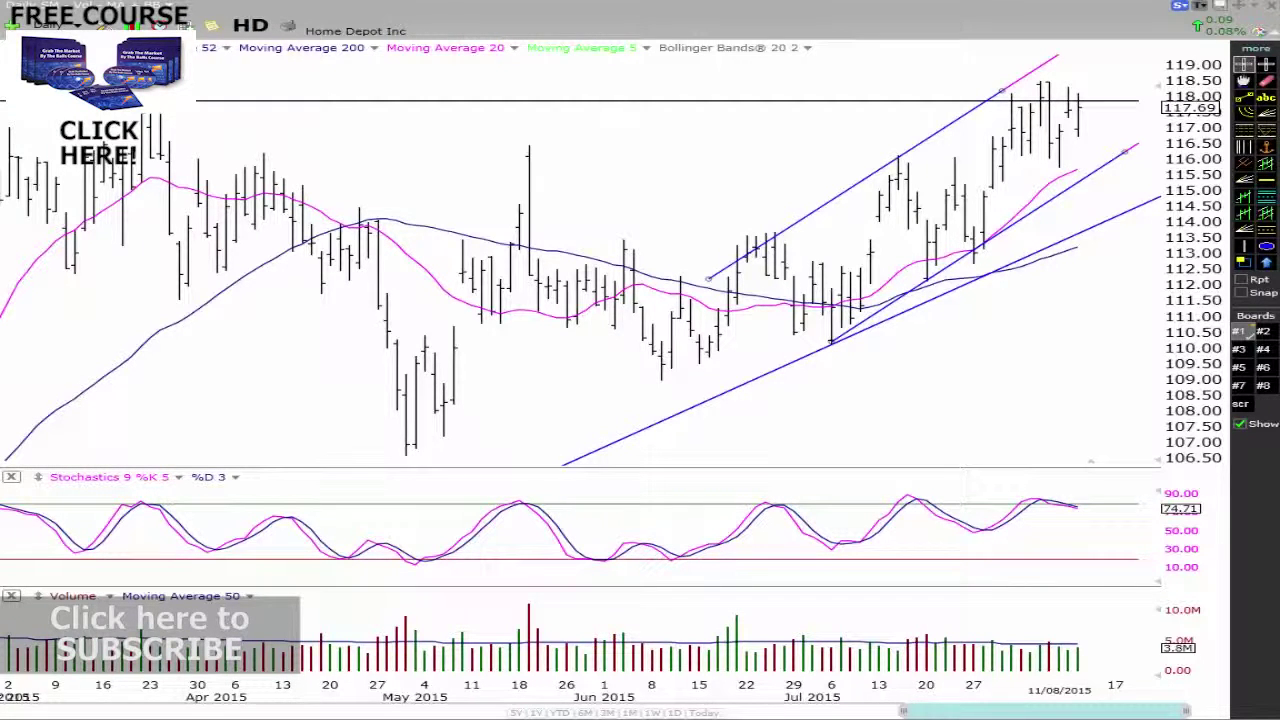
pyautogui.moveTo(803, 540); pyautogui.dragTo(888, 566)
pyautogui.moveTo(780, 305); pyautogui.dragTo(860, 332)
pyautogui.moveTo(985, 530); pyautogui.dragTo(1022, 546)
pyautogui.moveTo(945, 237); pyautogui.dragTo(1022, 252)
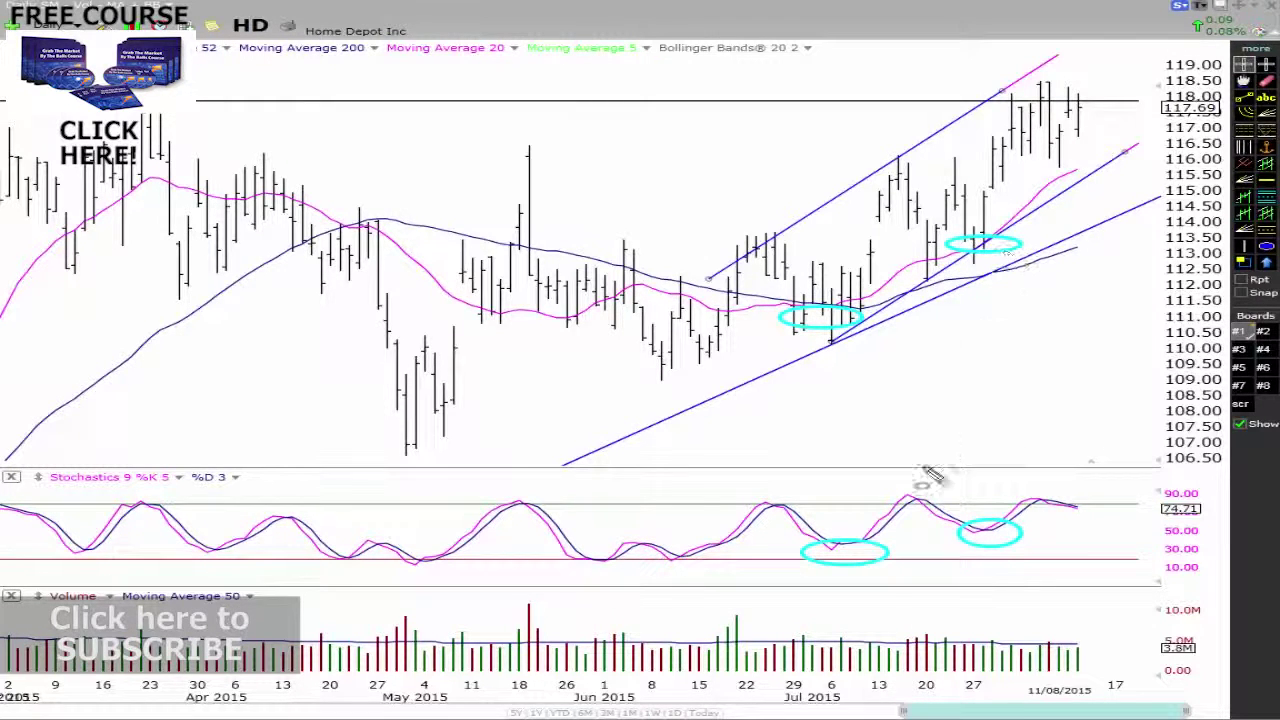
# Step: Circle the mid-July, late-June and latest price and stochastics peaks, adding two vertical marks
pyautogui.moveTo(884, 493); pyautogui.dragTo(942, 509)
pyautogui.moveTo(888, 155); pyautogui.dragTo(946, 193)
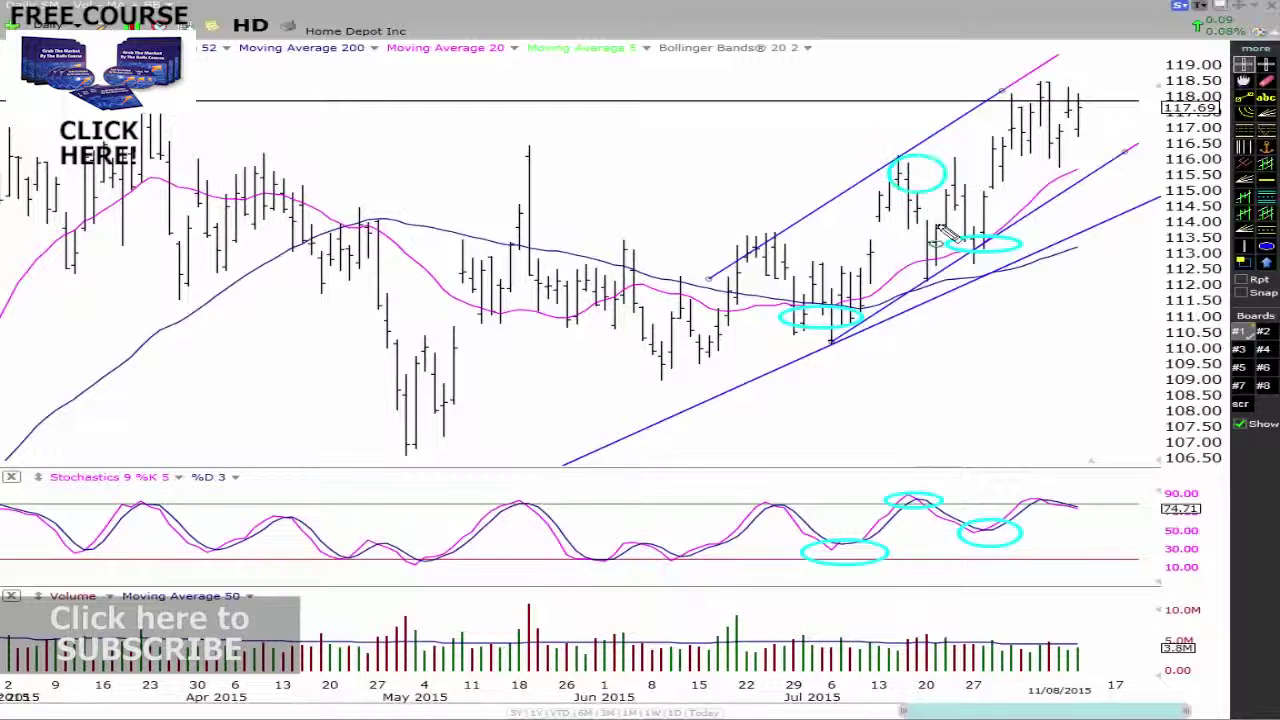
pyautogui.moveTo(752, 495); pyautogui.dragTo(818, 526)
pyautogui.moveTo(740, 231); pyautogui.dragTo(790, 251)
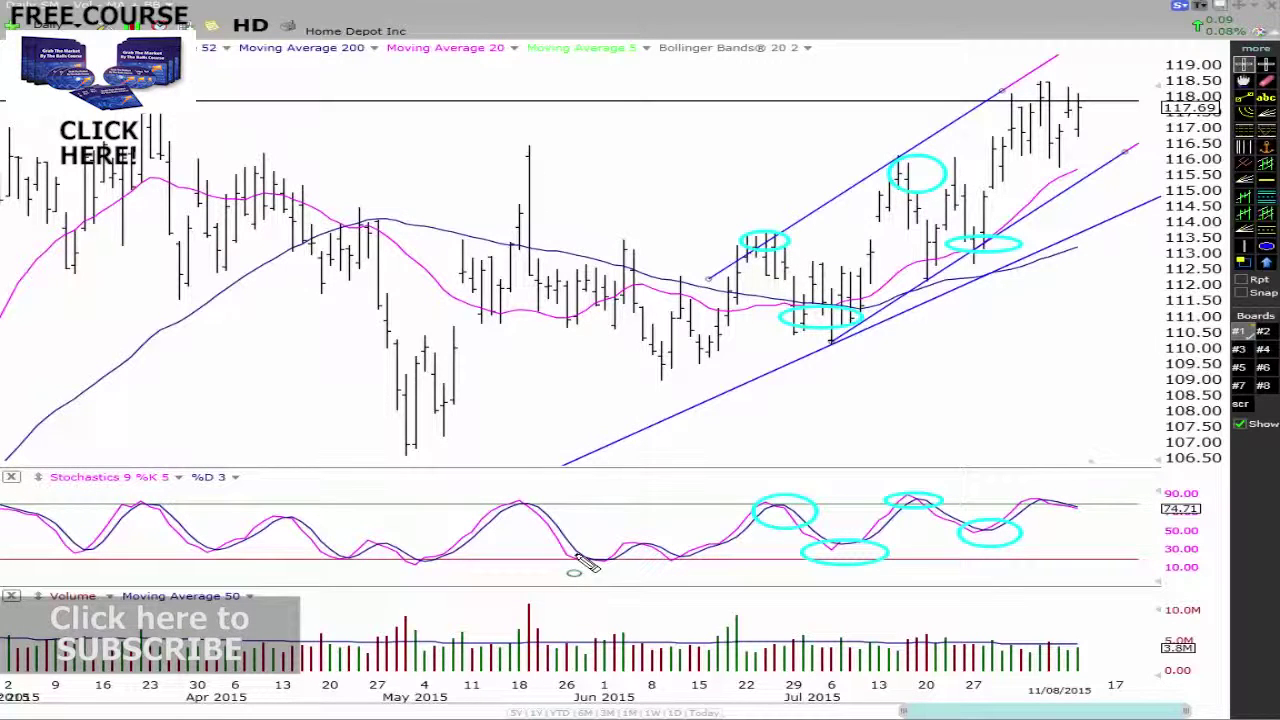
pyautogui.moveTo(1018, 494); pyautogui.dragTo(1086, 516)
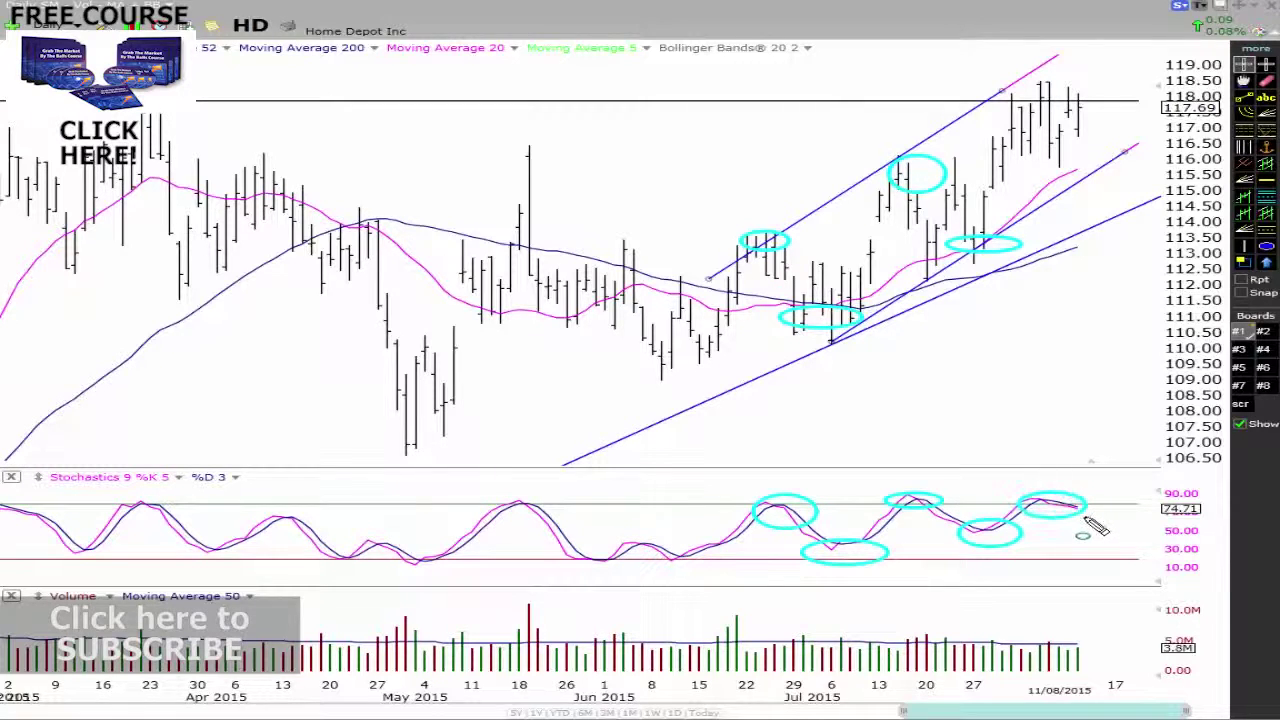
pyautogui.moveTo(1012, 82); pyautogui.dragTo(1104, 123)
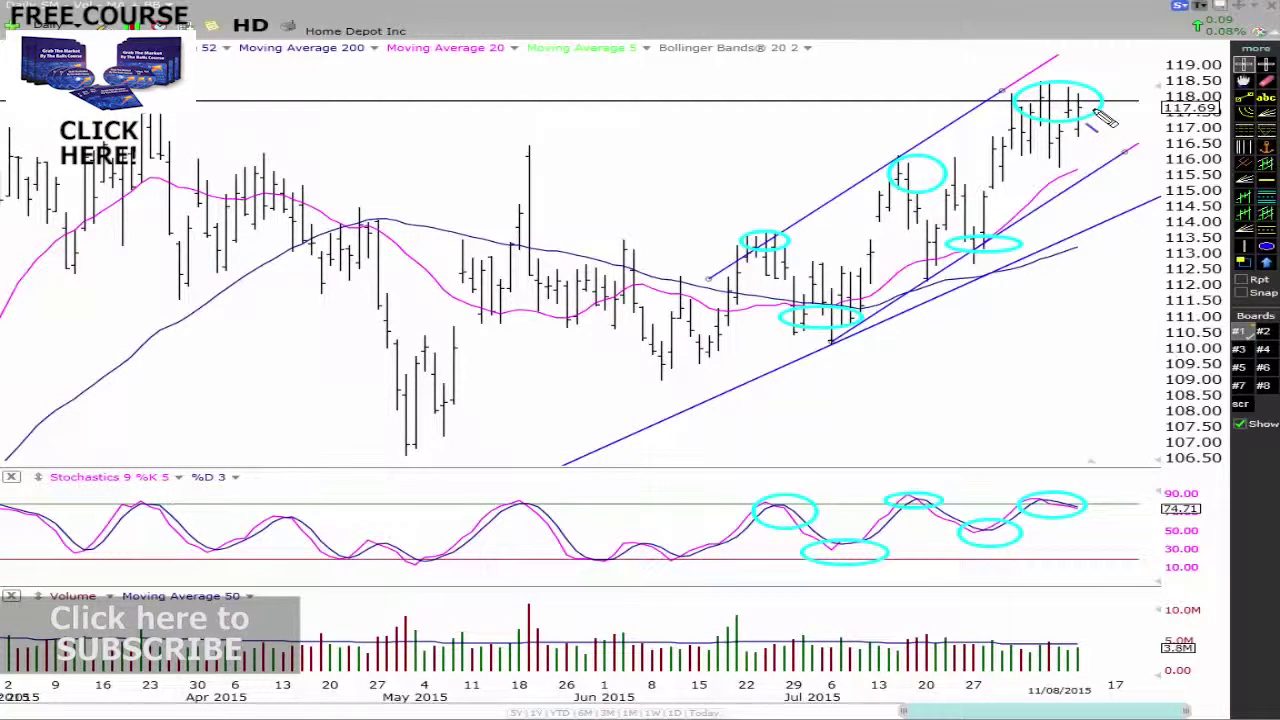
pyautogui.moveTo(1094, 112); pyautogui.dragTo(1094, 64)
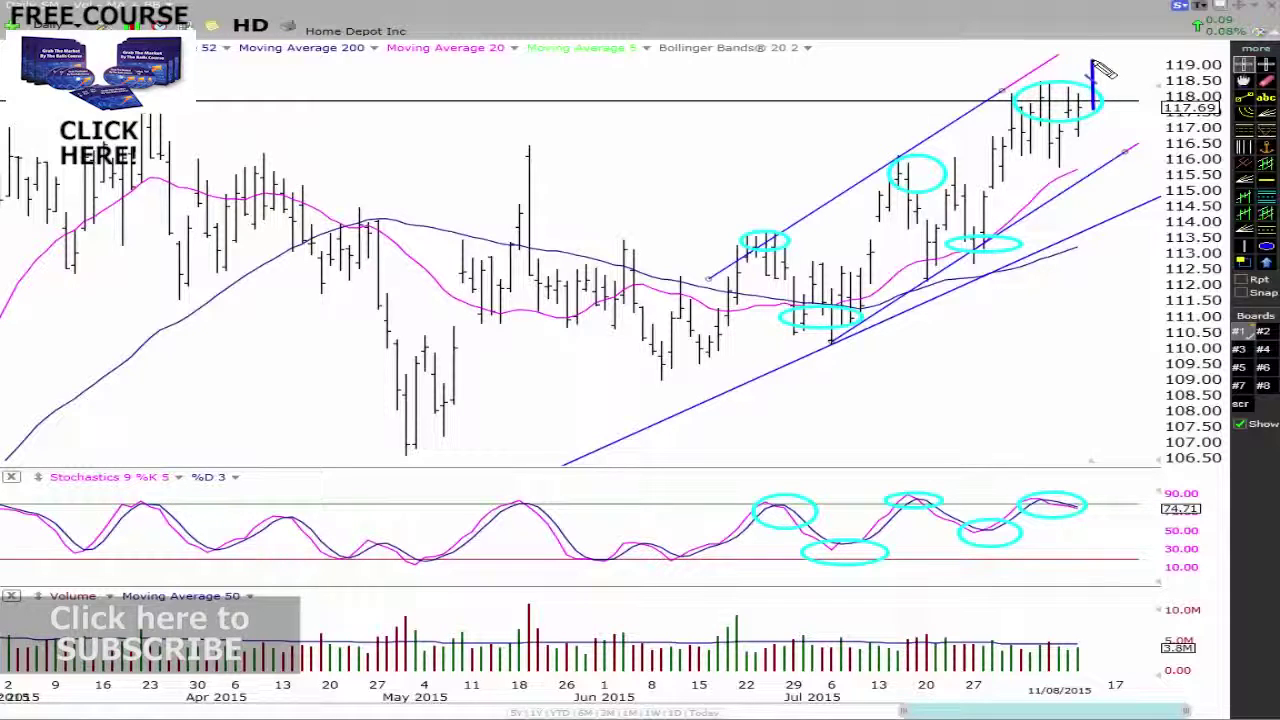
pyautogui.moveTo(1108, 62); pyautogui.dragTo(1110, 126)
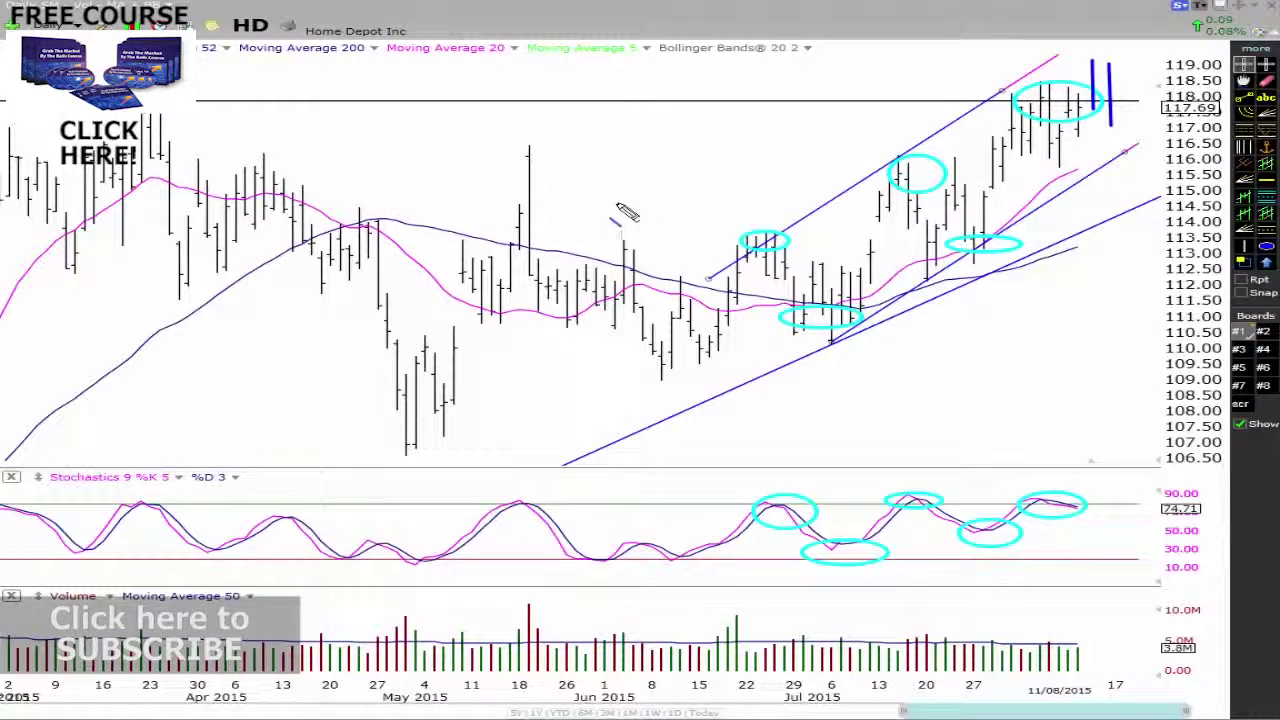
# Step: Clear the temporary circles and open the Rite Aid (RAD) chart
pyautogui.press('Escape')
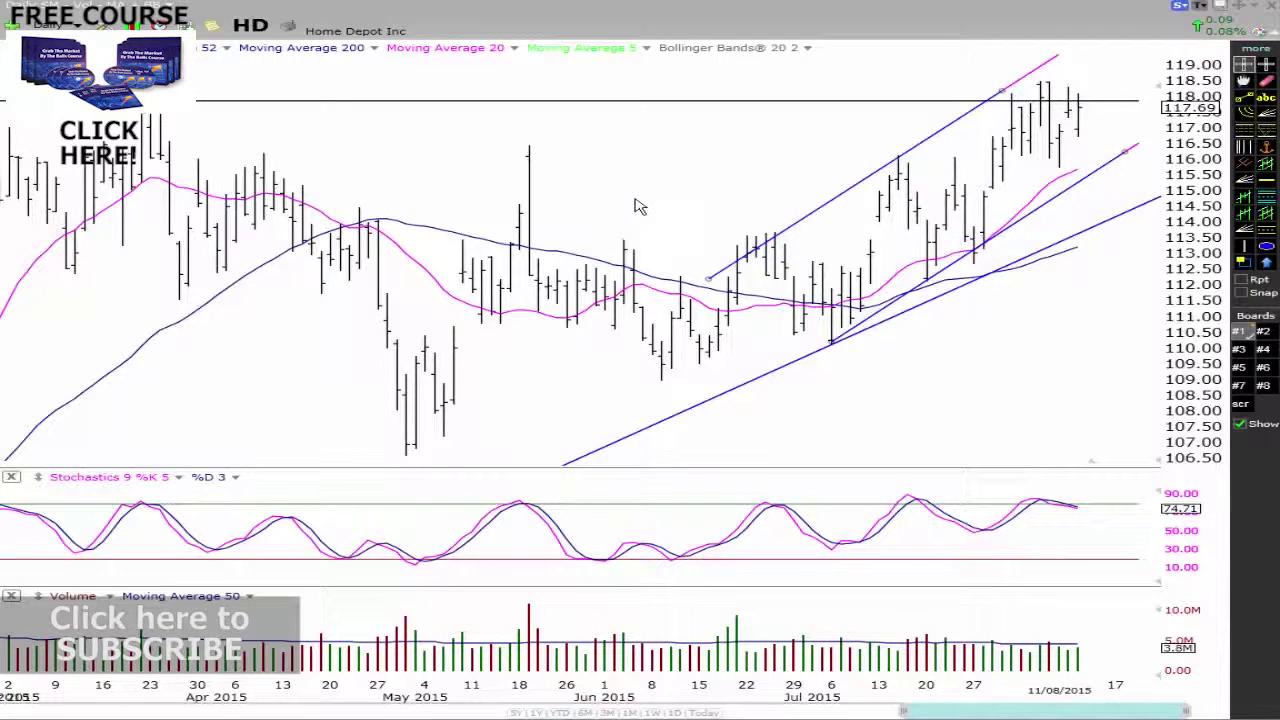
pyautogui.write('rad')
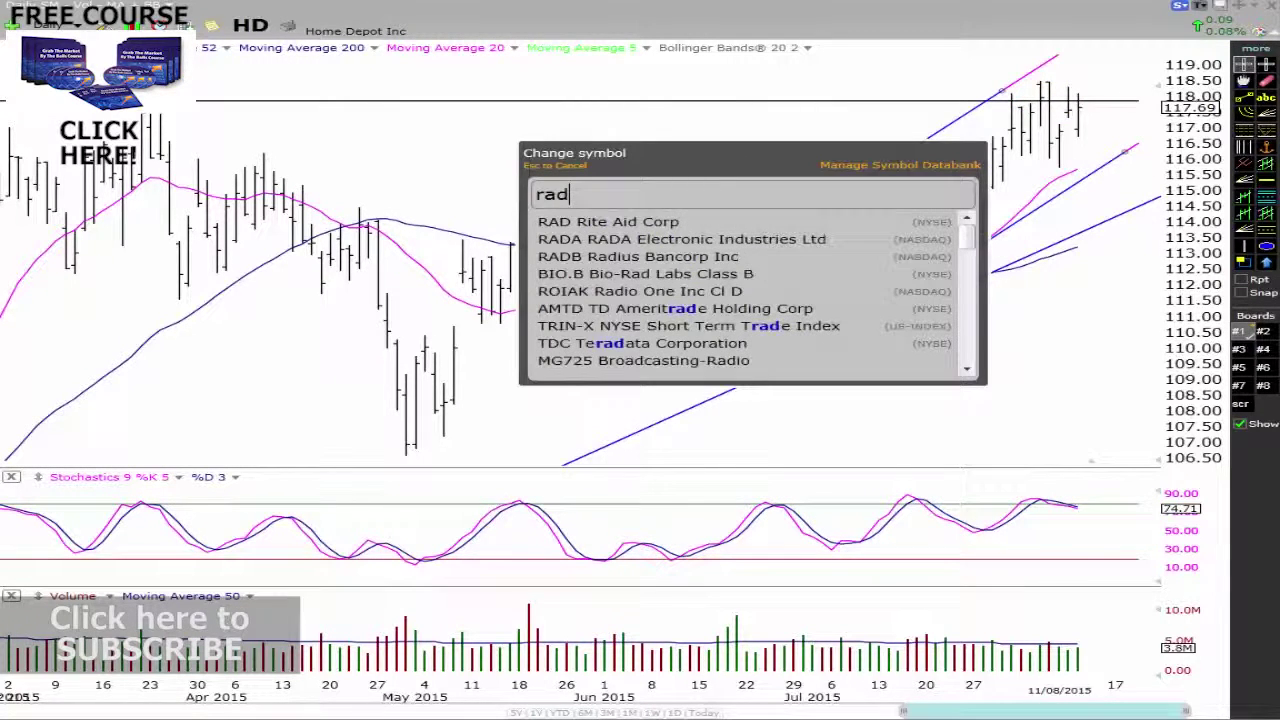
pyautogui.press('Return')
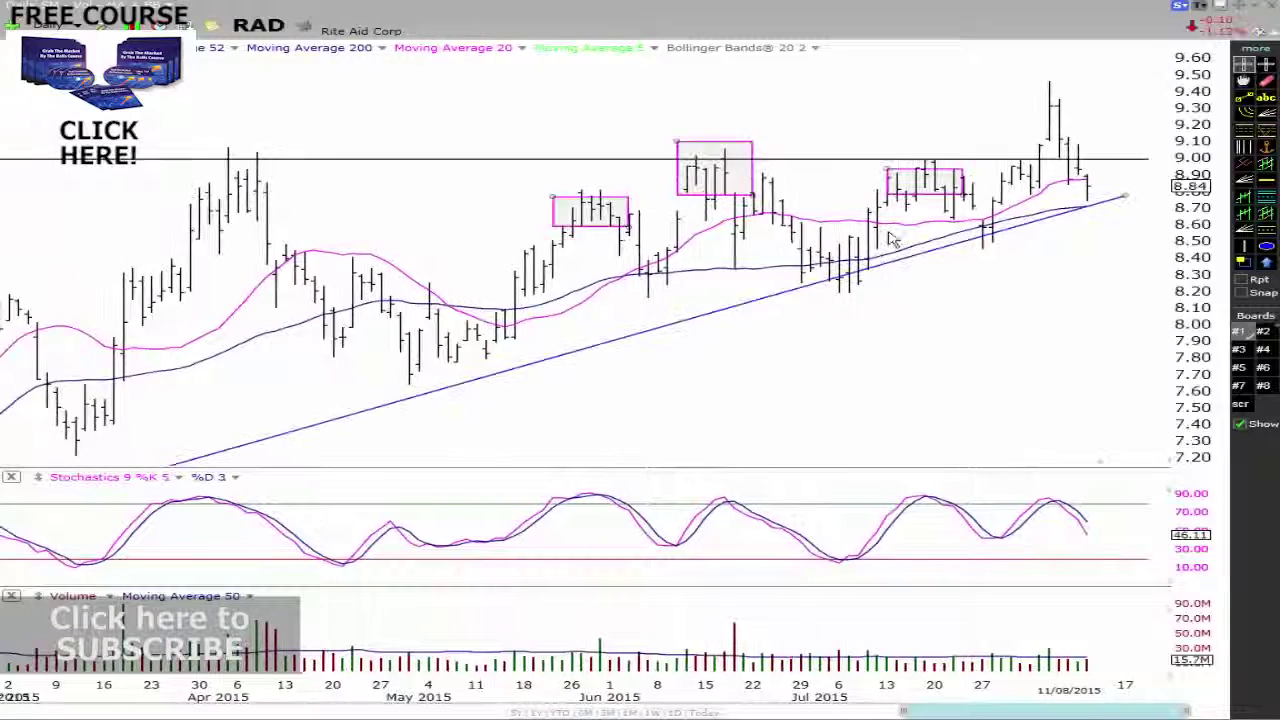
pyautogui.click(1040, 195)
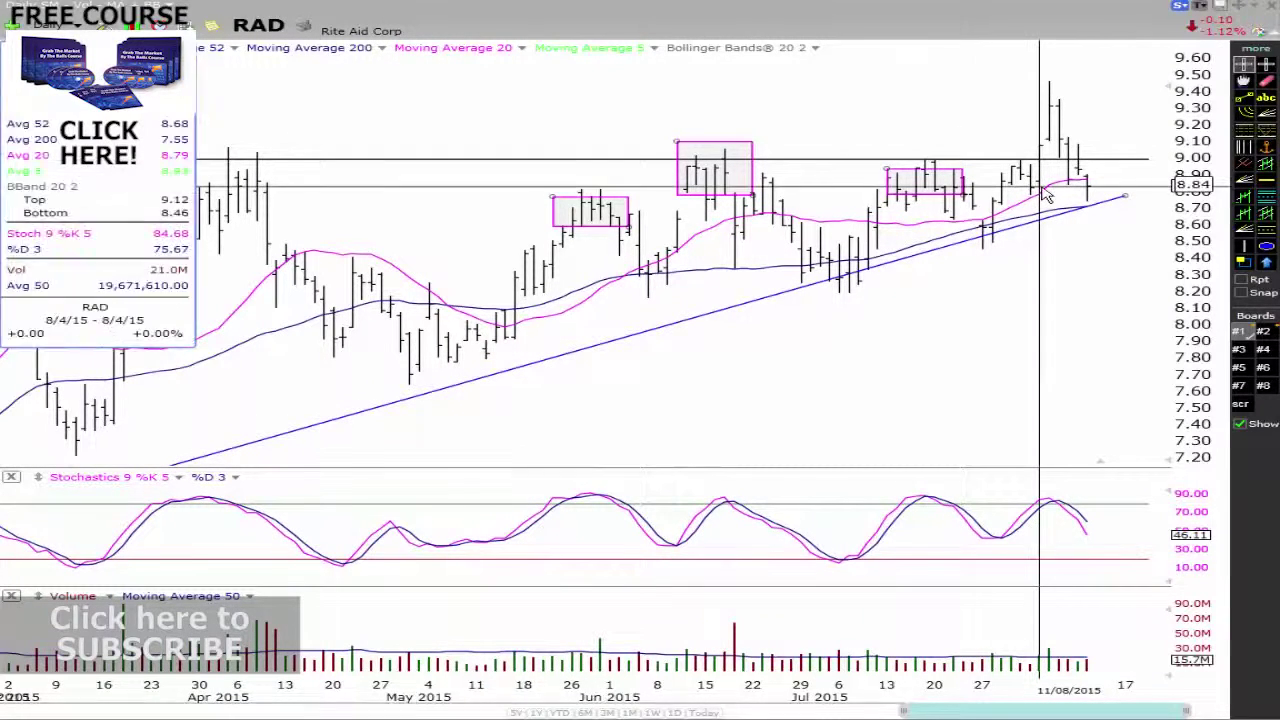
pyautogui.scroll(2, 1040, 186)
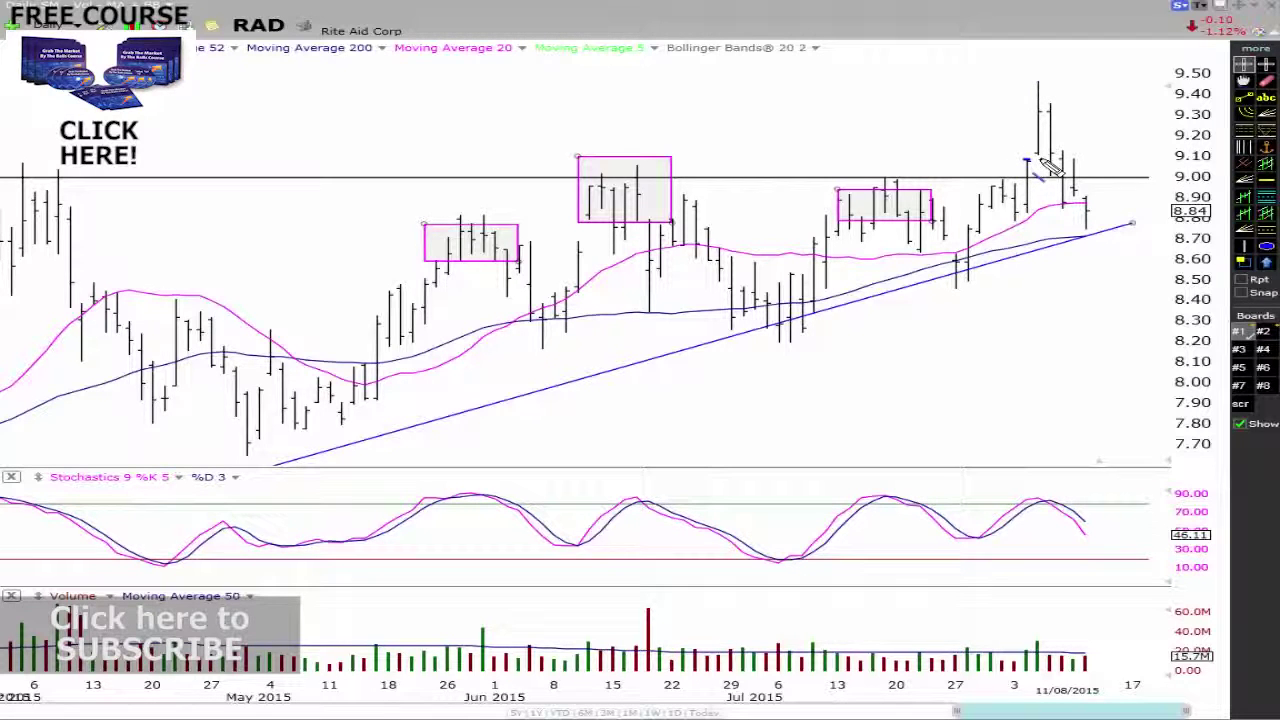
# Step: Sketch lines over RAD's drop from 9.45 to 8.95 and stochastics peak, then return to HD
pyautogui.click(1042, 111)
pyautogui.moveTo(1020, 506)
pyautogui.mouseDown()
pyautogui.moveTo(1040, 494)
pyautogui.moveTo(1070, 514)
pyautogui.mouseUp()
pyautogui.moveTo(1040, 95); pyautogui.dragTo(1074, 191)
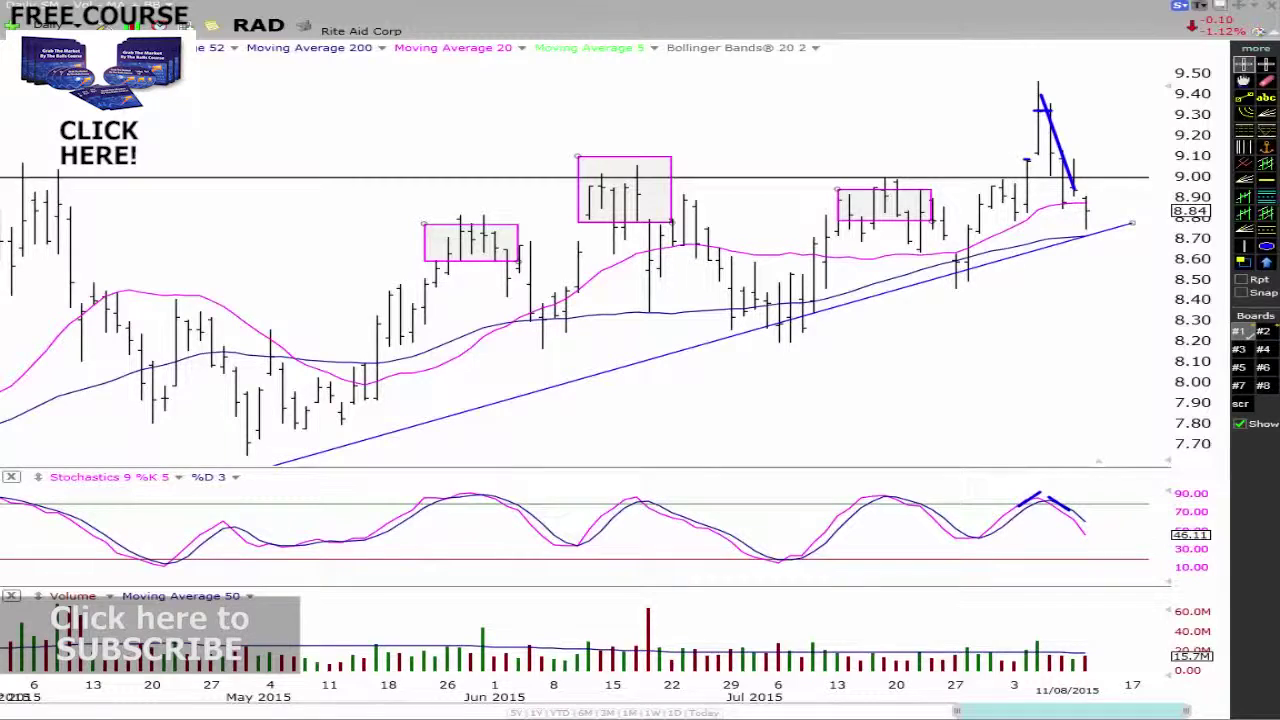
pyautogui.moveTo(826, 330); pyautogui.dragTo(925, 392)
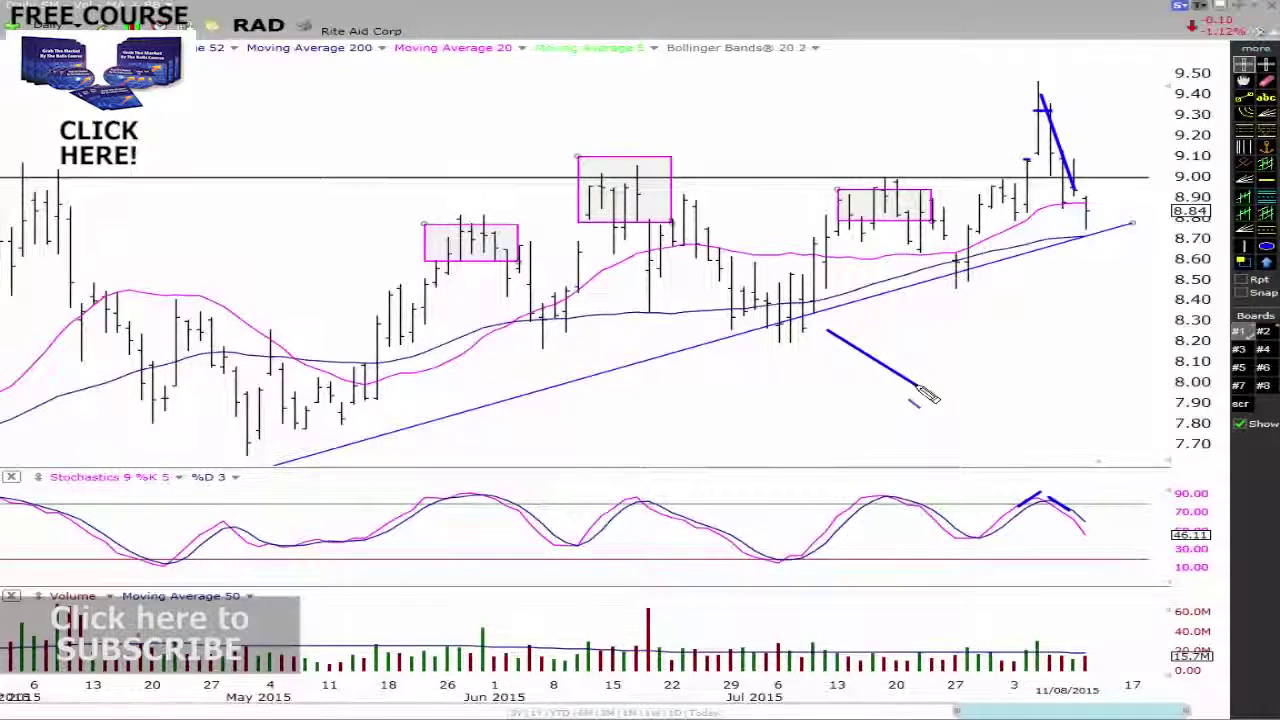
pyautogui.press('space')
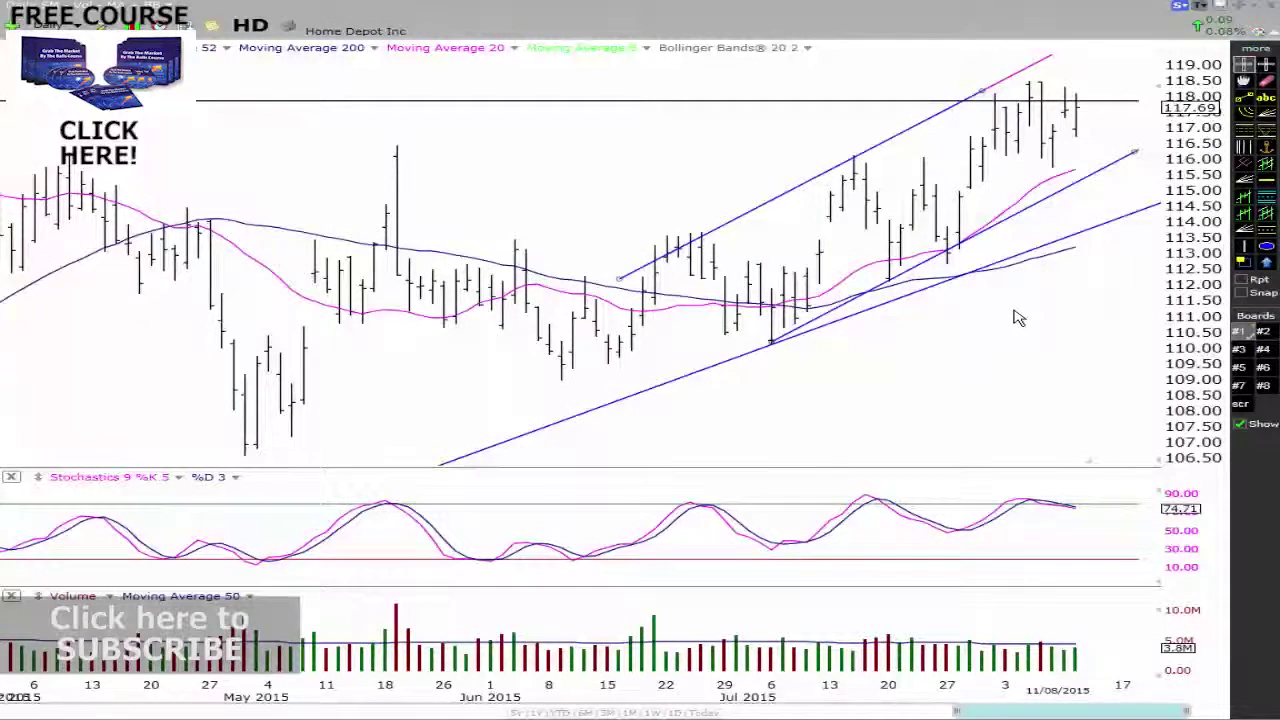